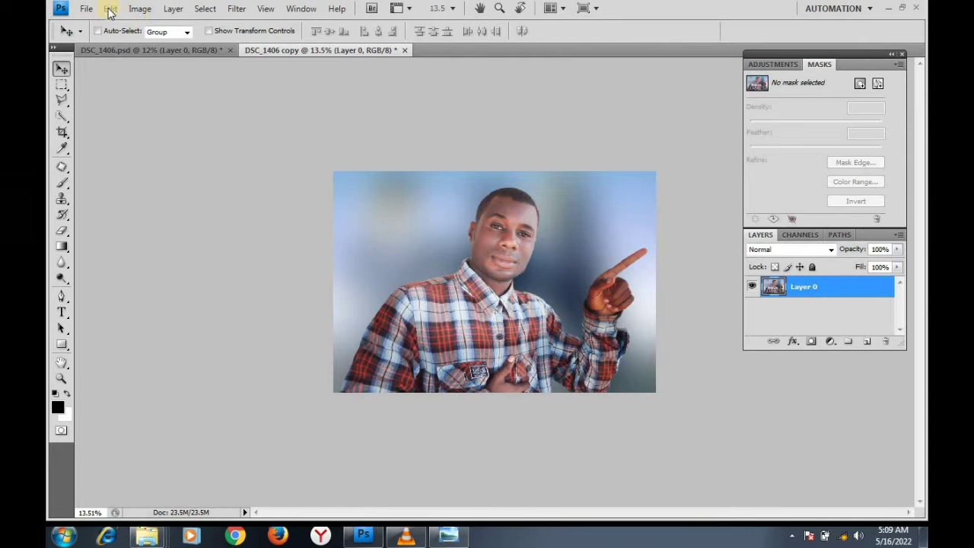
# Rotate the whole portrait 180° via Image Rotation so it appears upside down.
pyautogui.click(110, 10)
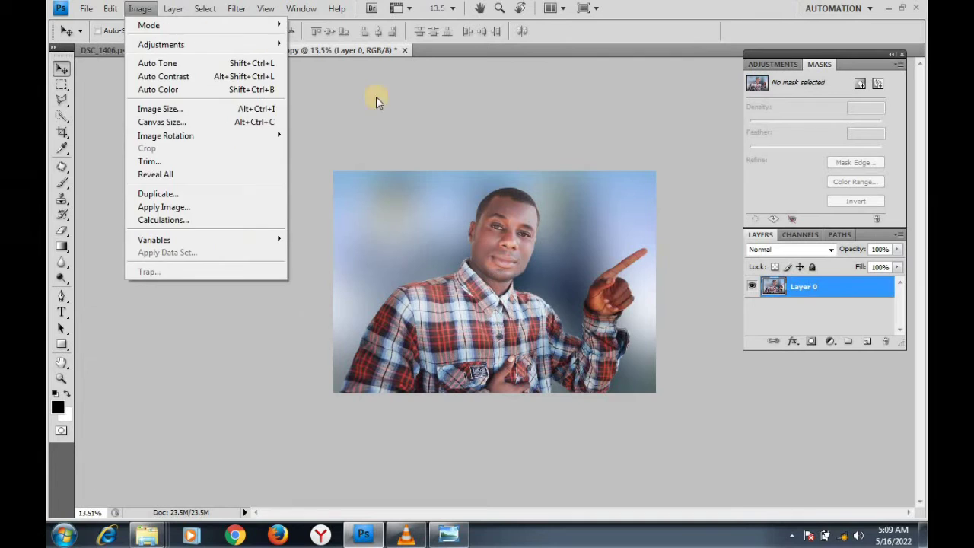
pyautogui.click(402, 120)
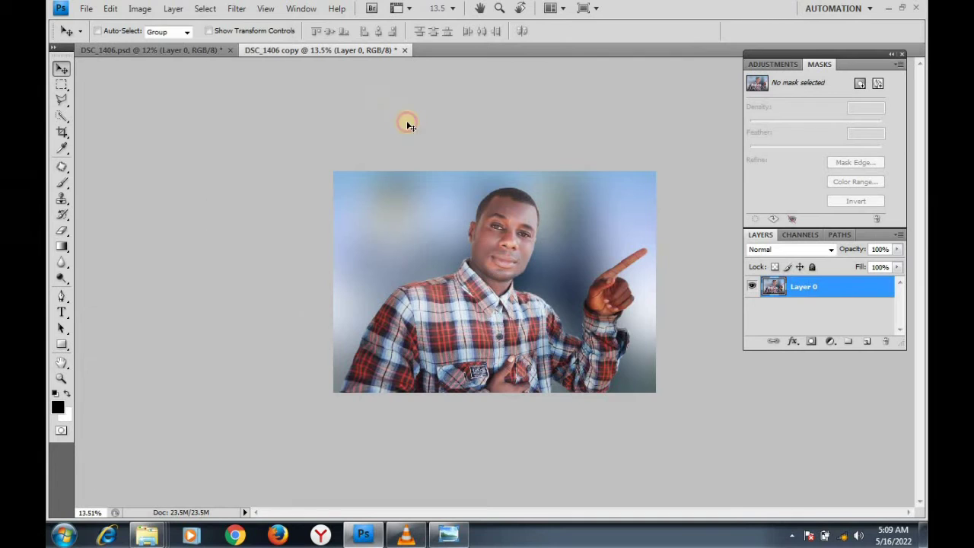
pyautogui.click(139, 10)
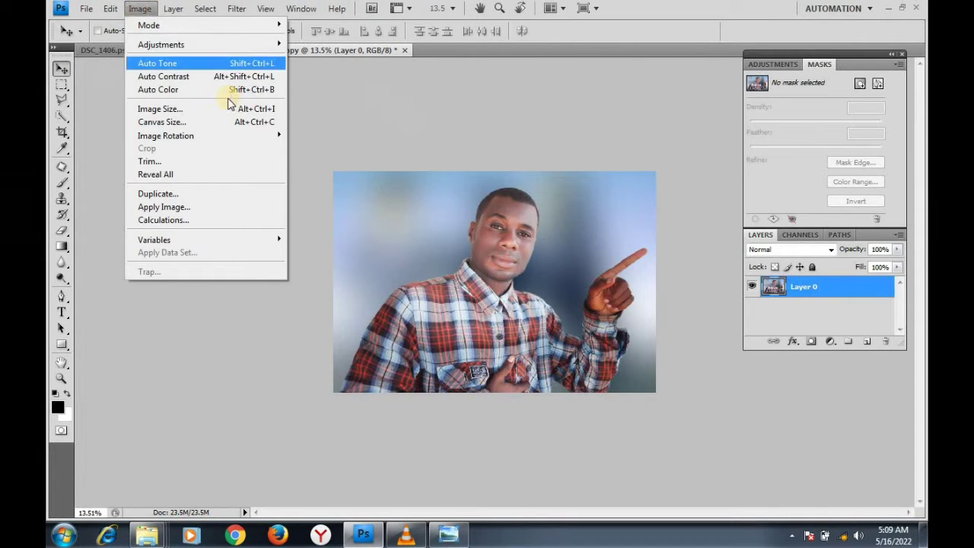
pyautogui.moveTo(165, 135)
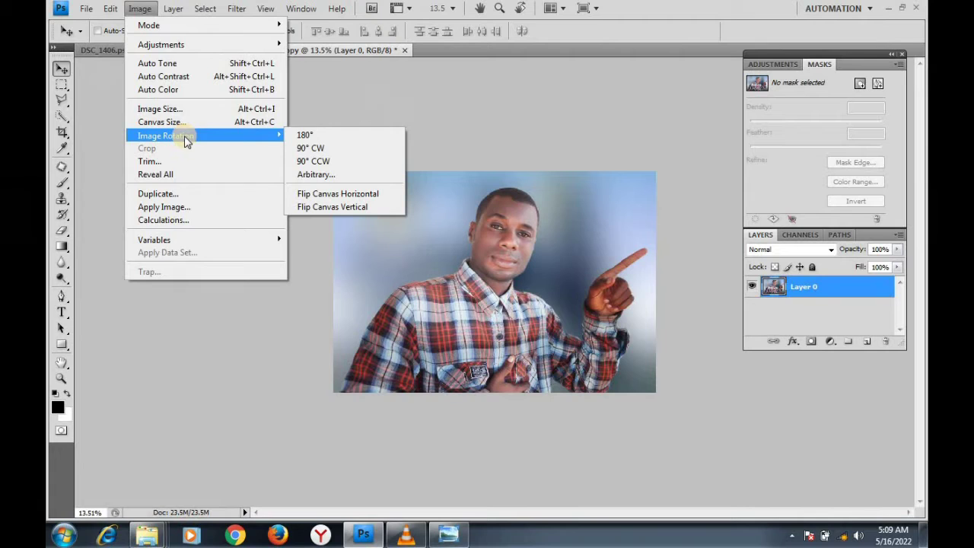
pyautogui.click(302, 137)
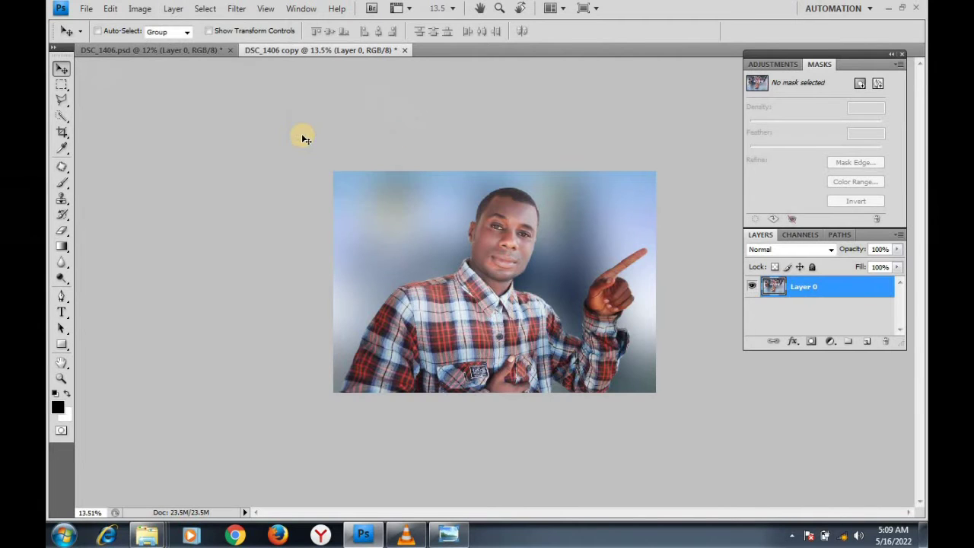
pyautogui.click(112, 9)
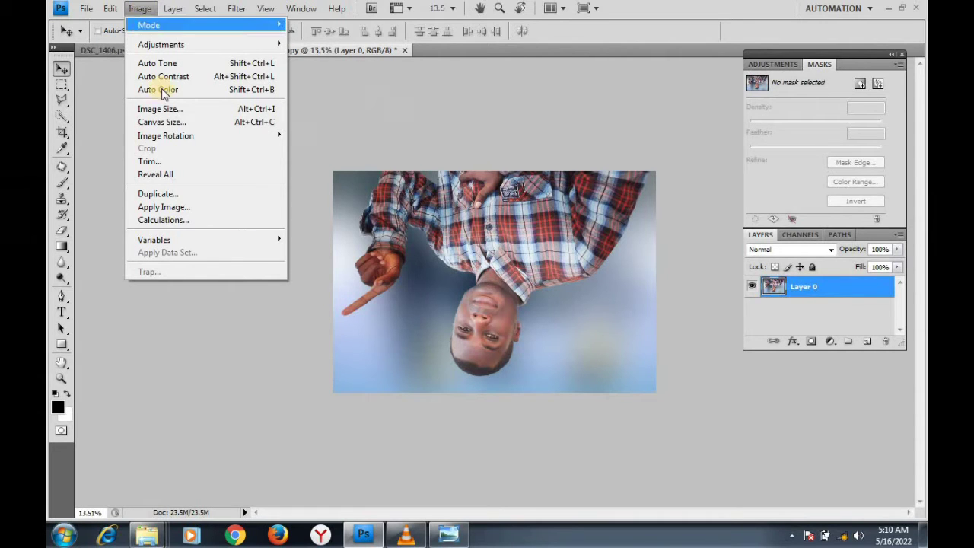
pyautogui.moveTo(166, 135)
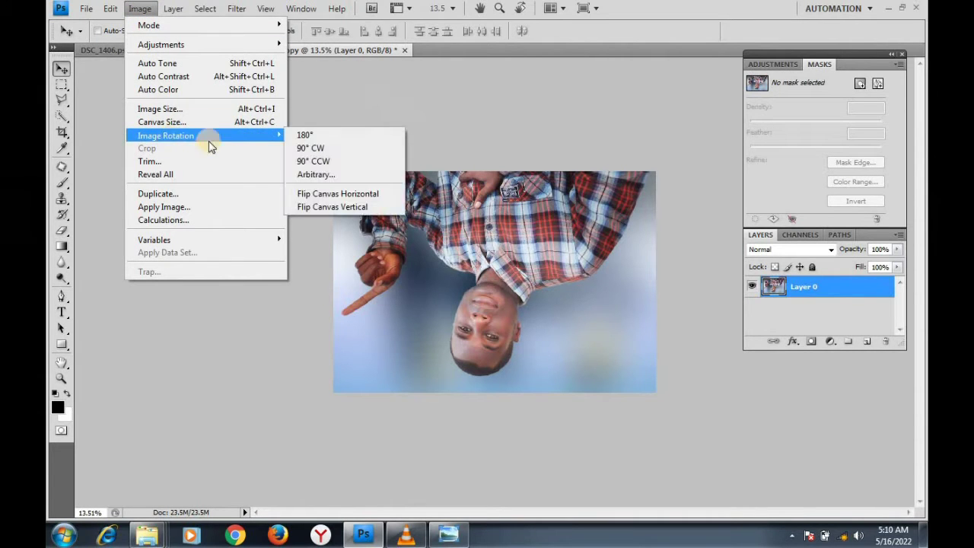
# Rotate the canvas 90° CW, then 90° CCW three times, ending upright.
pyautogui.click(308, 148)
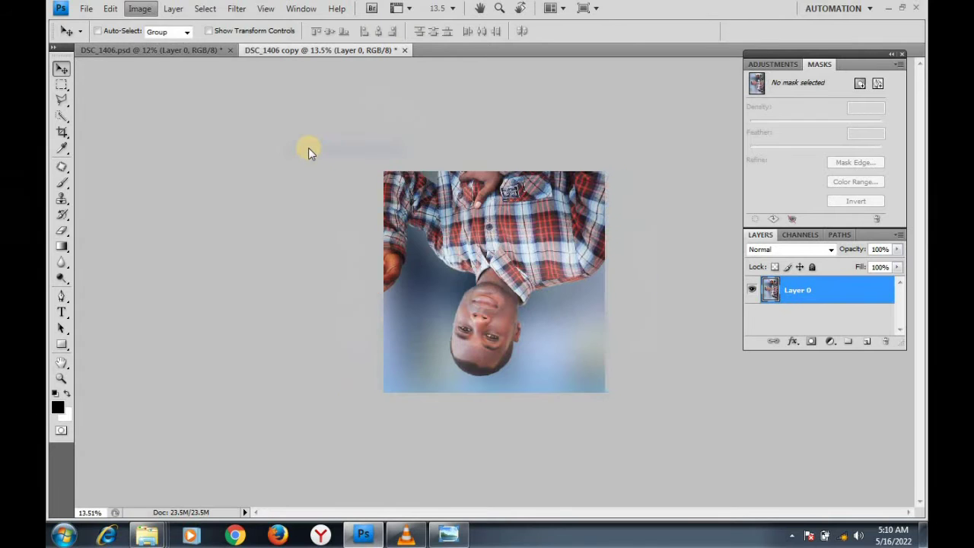
pyautogui.click(141, 10)
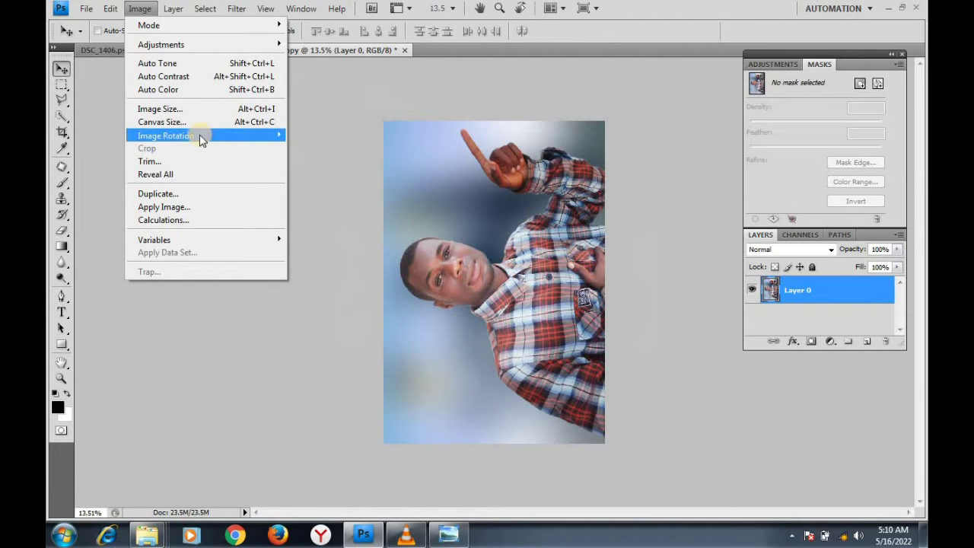
pyautogui.moveTo(166, 136)
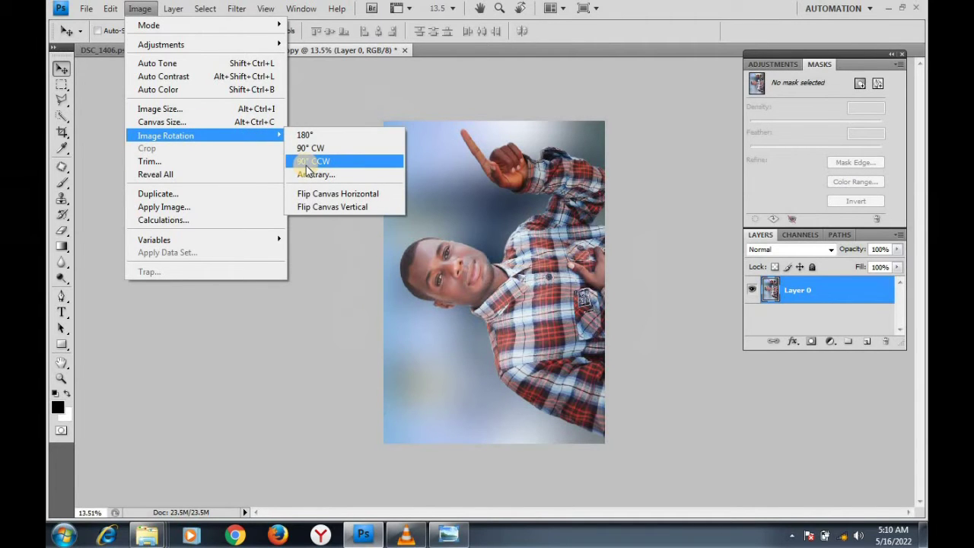
pyautogui.click(308, 169)
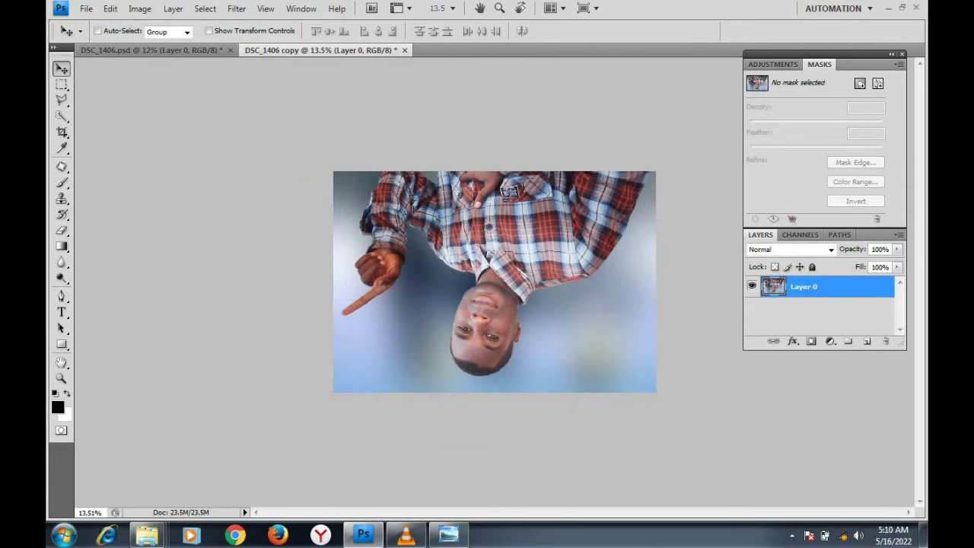
pyautogui.click(139, 9)
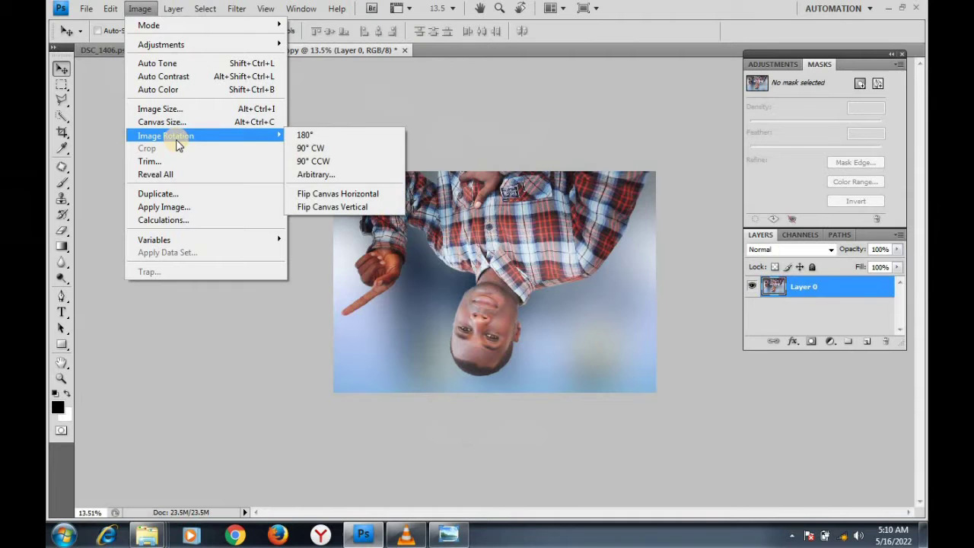
pyautogui.moveTo(166, 136)
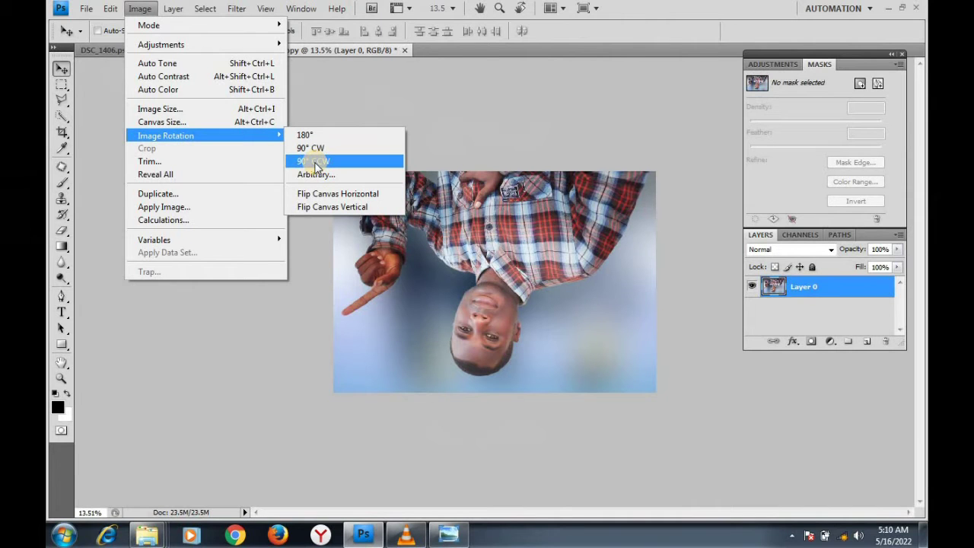
pyautogui.click(315, 162)
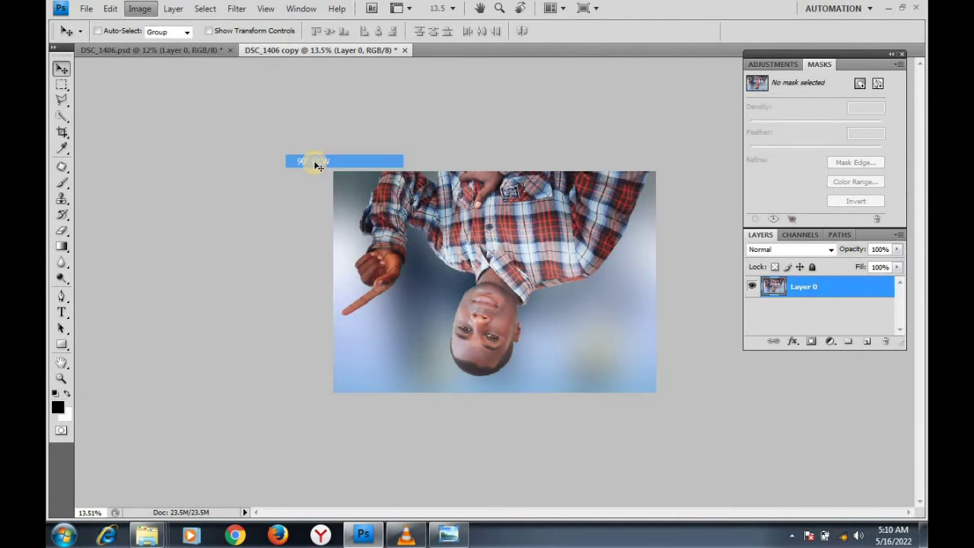
pyautogui.click(140, 9)
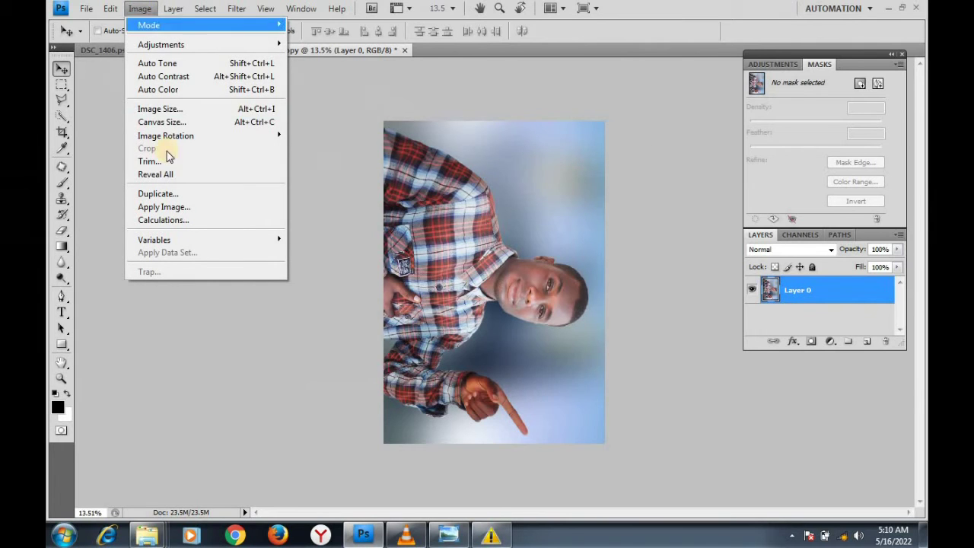
pyautogui.moveTo(166, 136)
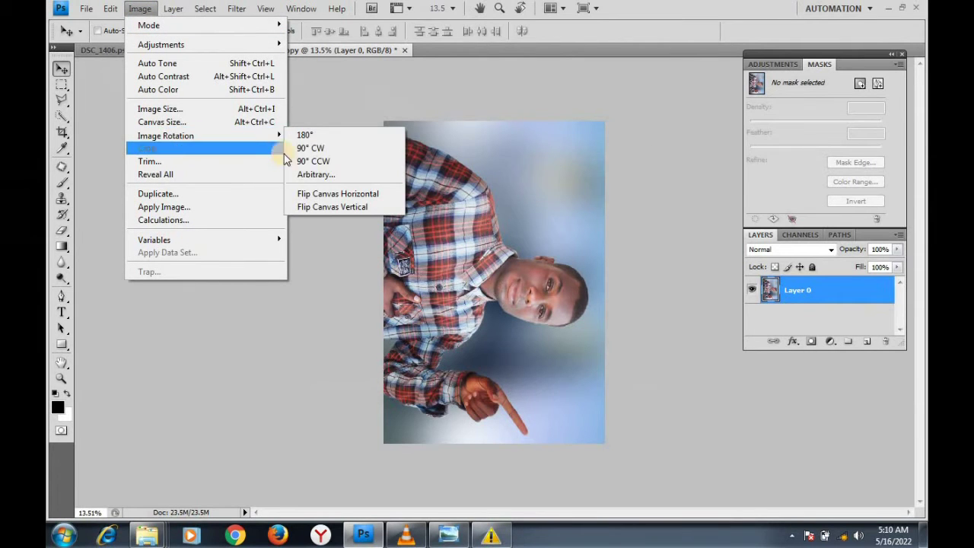
pyautogui.click(310, 162)
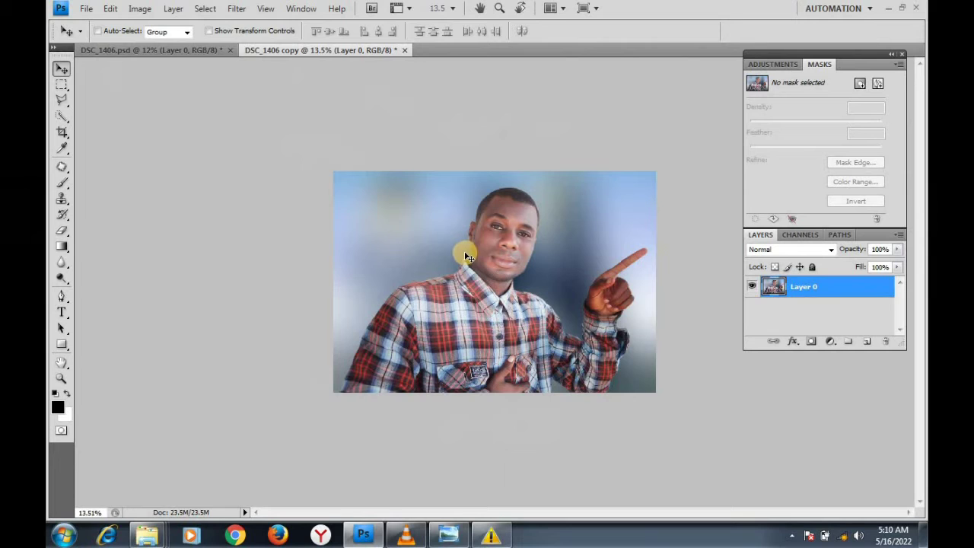
# Free Transform the photo layer with Rotate 180° and commit it.
pyautogui.hotkey('ctrl', 't')
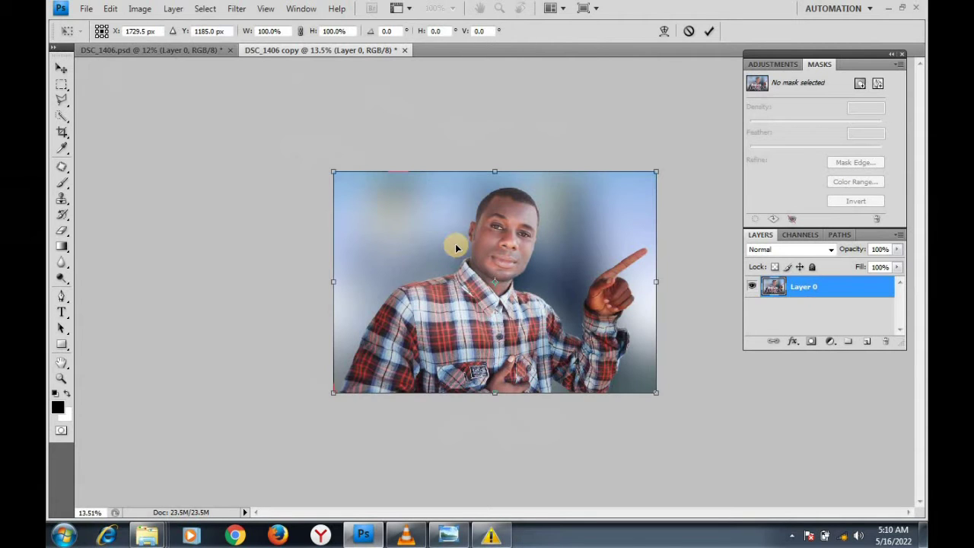
pyautogui.rightClick(443, 221)
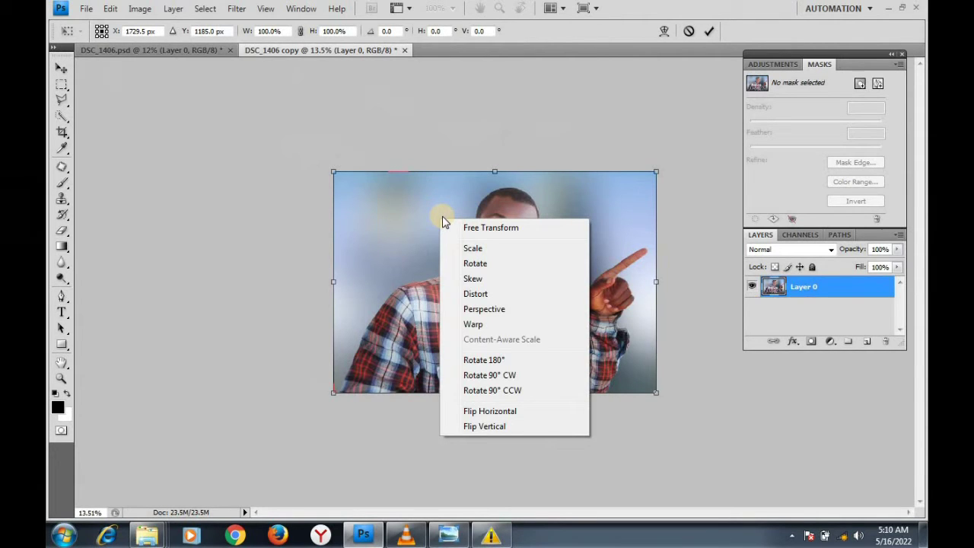
pyautogui.click(491, 361)
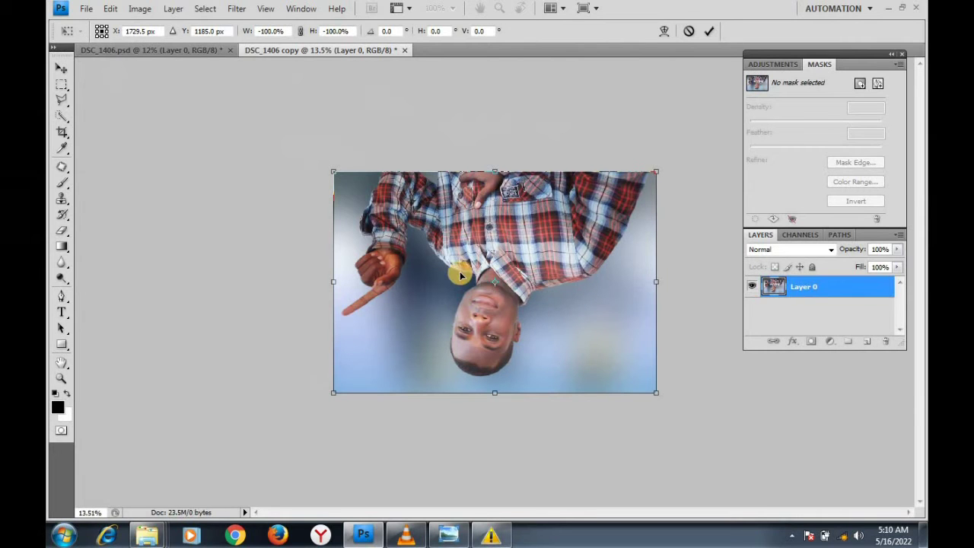
pyautogui.press('Return')
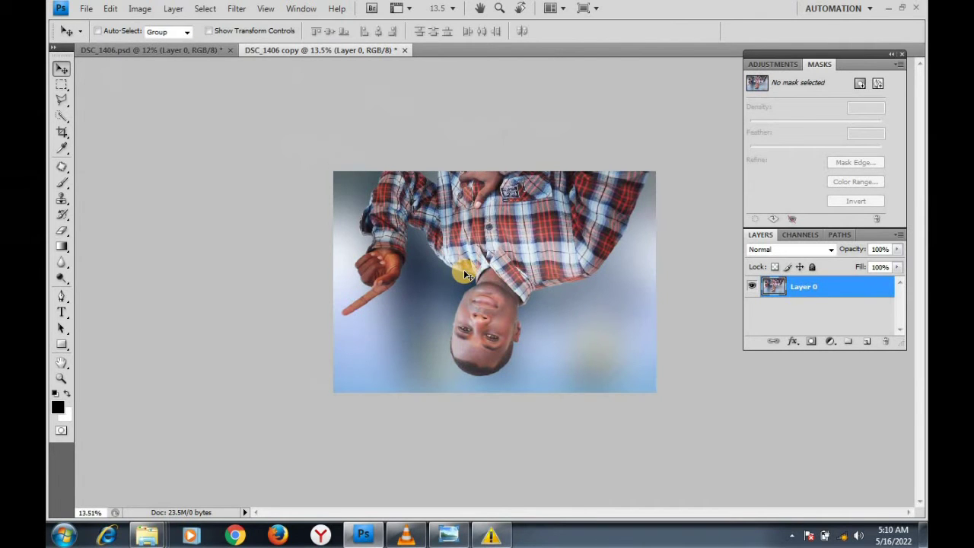
# Select Layer 0 and Free Transform it with Rotate 180° back upright.
pyautogui.rightClick(464, 269)
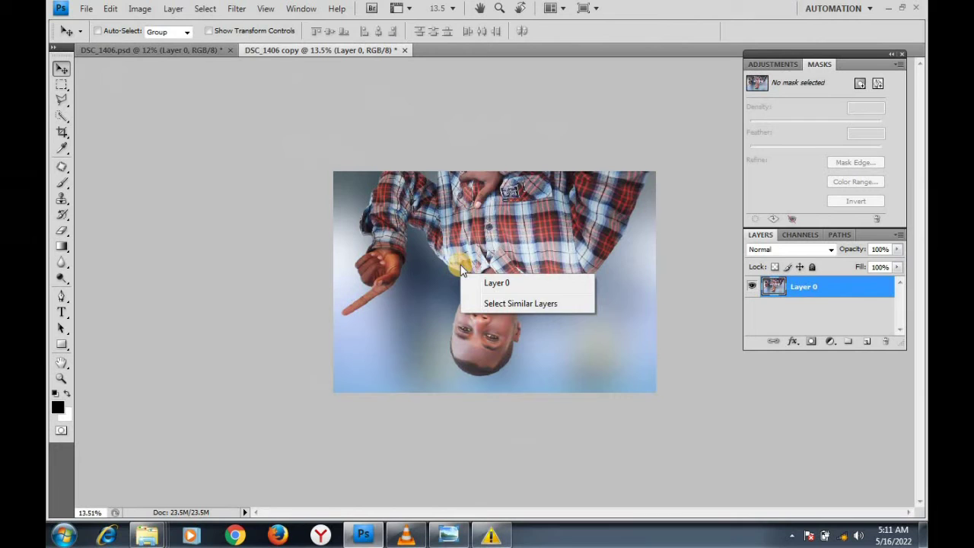
pyautogui.click(468, 250)
pyautogui.hotkey('ctrl', 't')
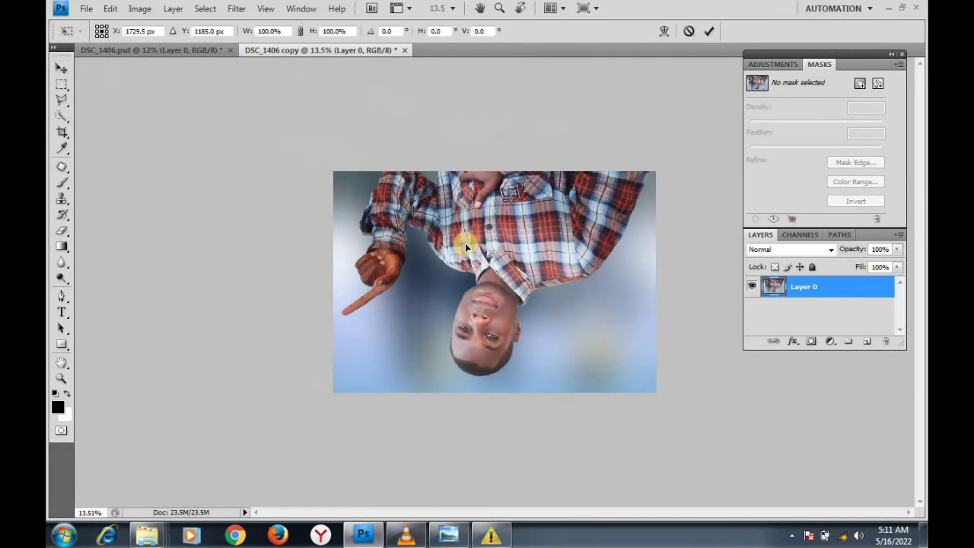
pyautogui.rightClick(465, 244)
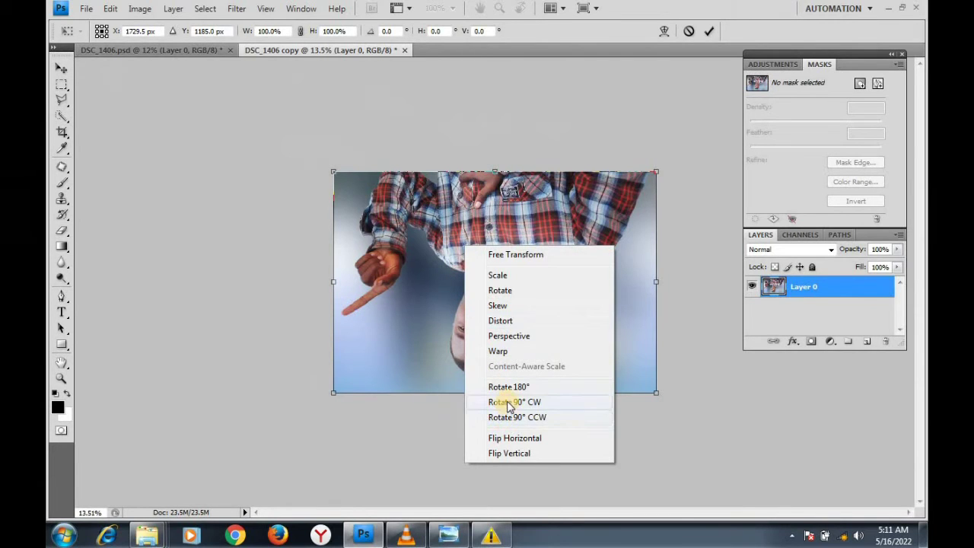
pyautogui.click(511, 391)
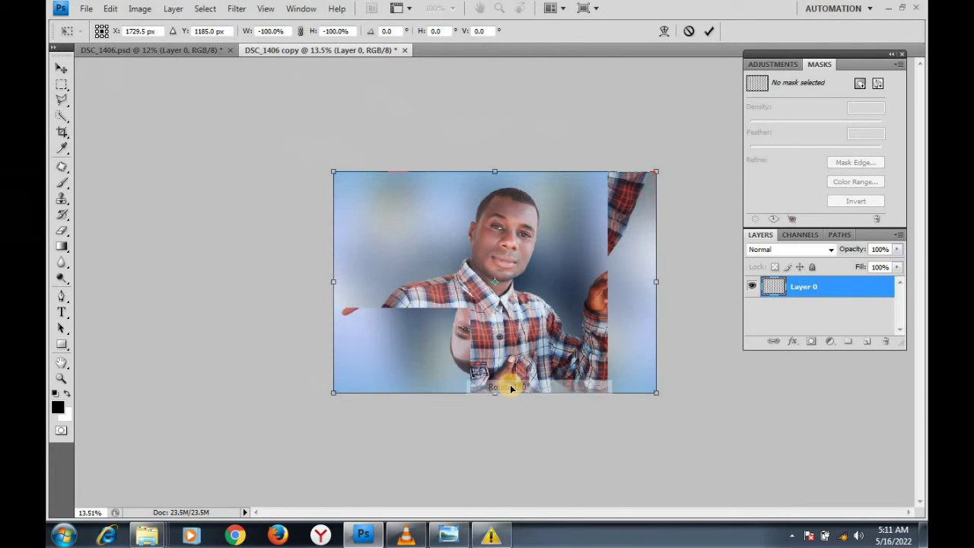
pyautogui.rightClick(460, 221)
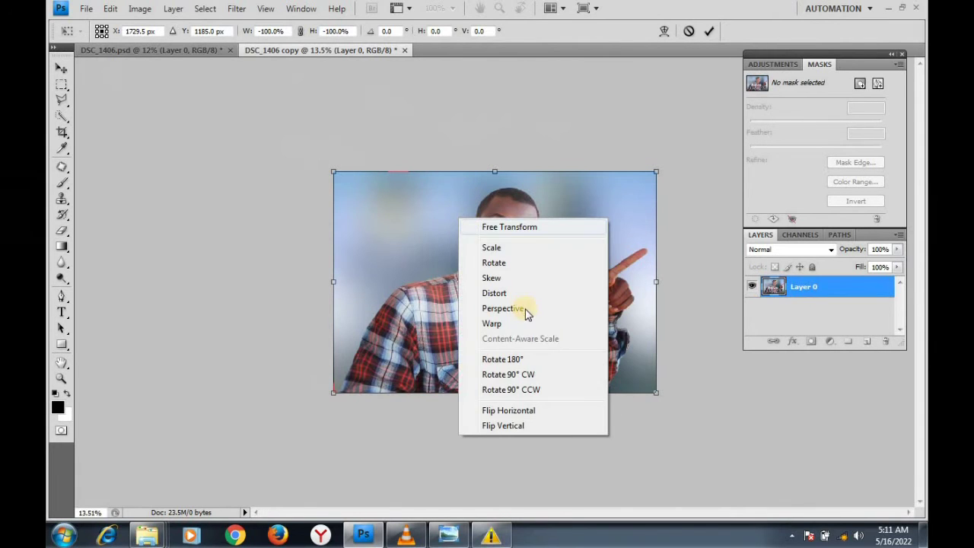
# Try the Rotate 90°, Rotate 180° and quarter-turn transform options, ending upright landscape.
pyautogui.click(510, 375)
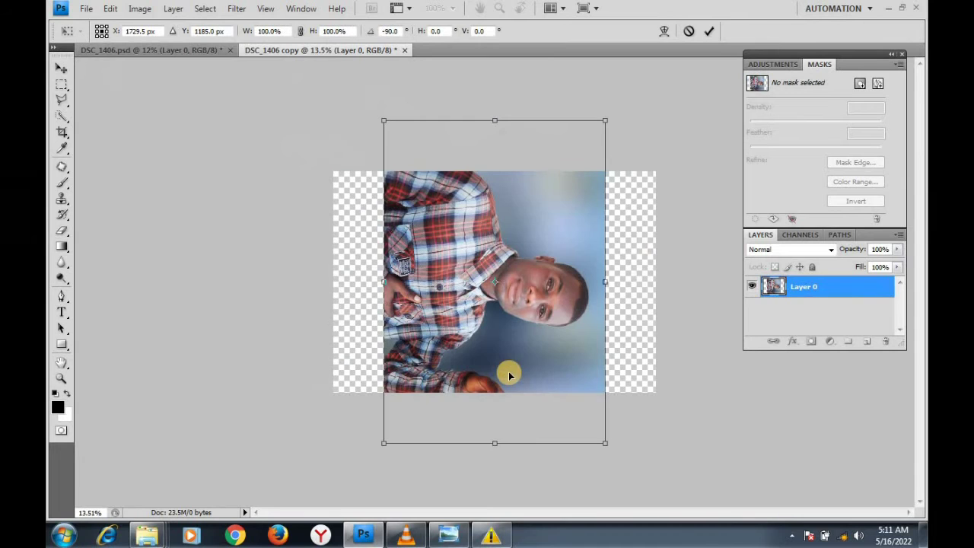
pyautogui.rightClick(457, 220)
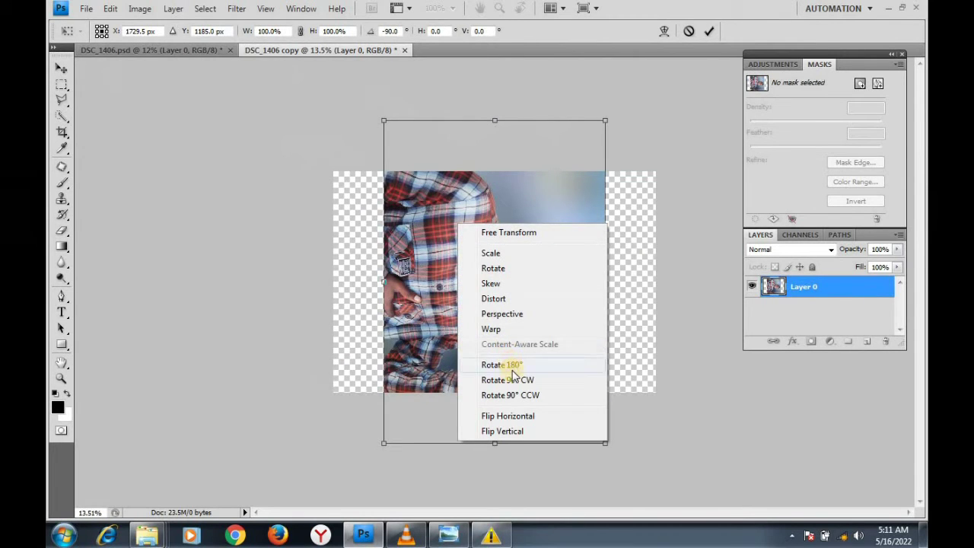
pyautogui.click(517, 395)
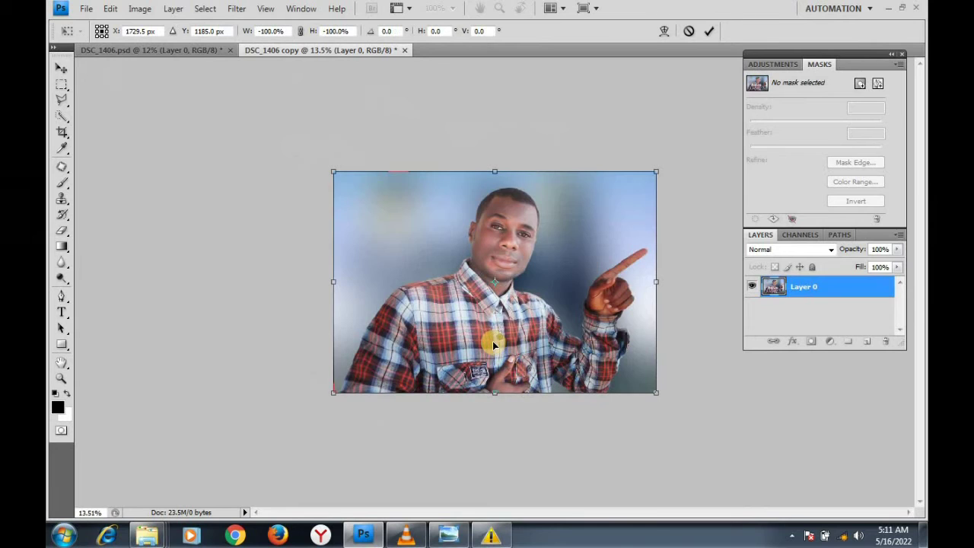
pyautogui.rightClick(487, 297)
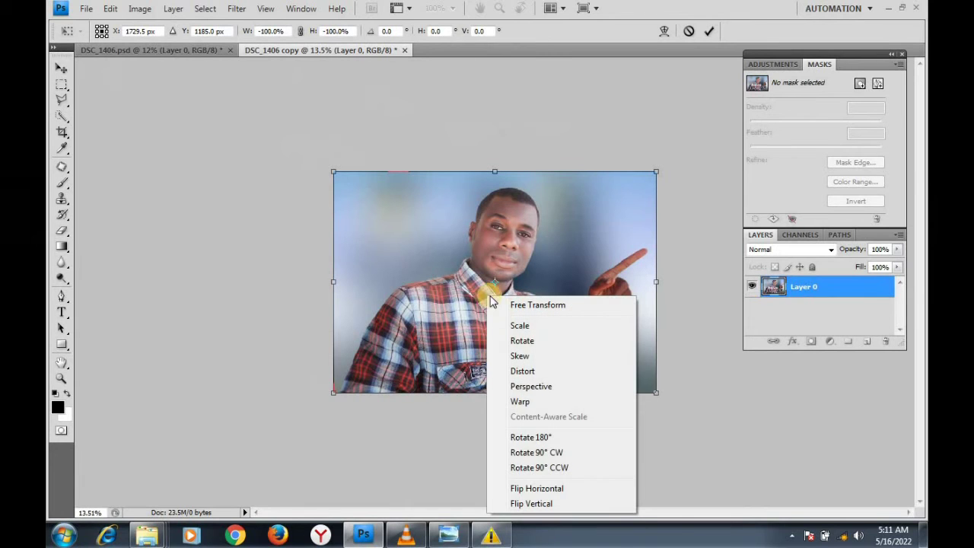
pyautogui.click(525, 452)
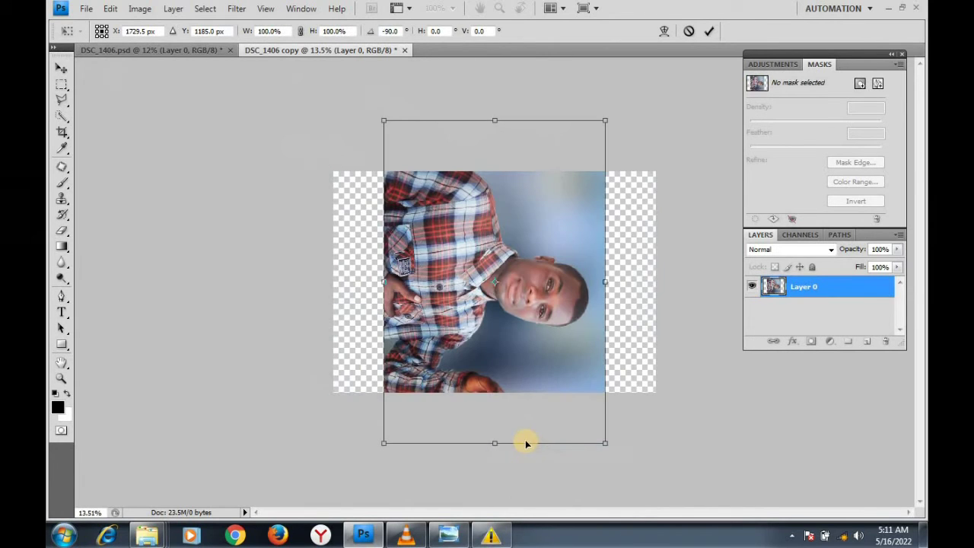
pyautogui.rightClick(460, 219)
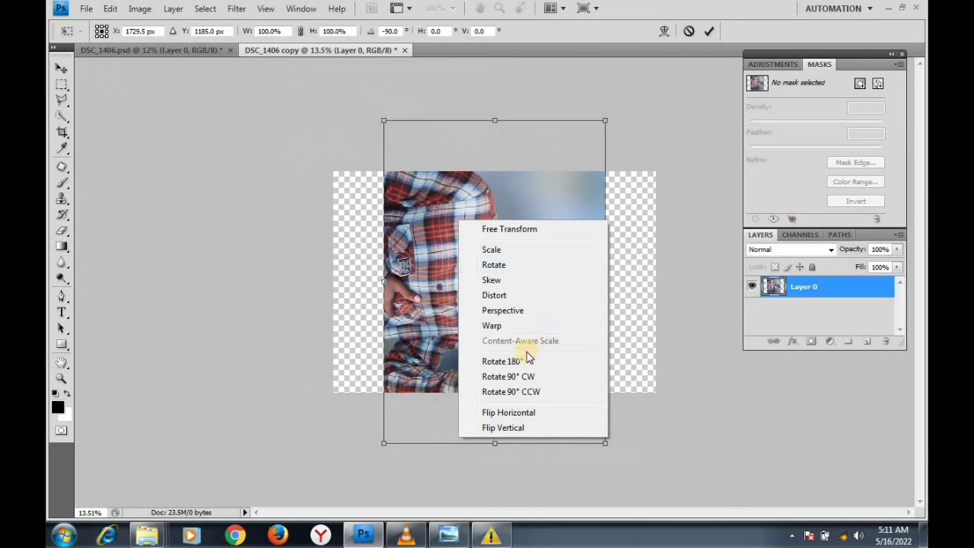
pyautogui.click(522, 392)
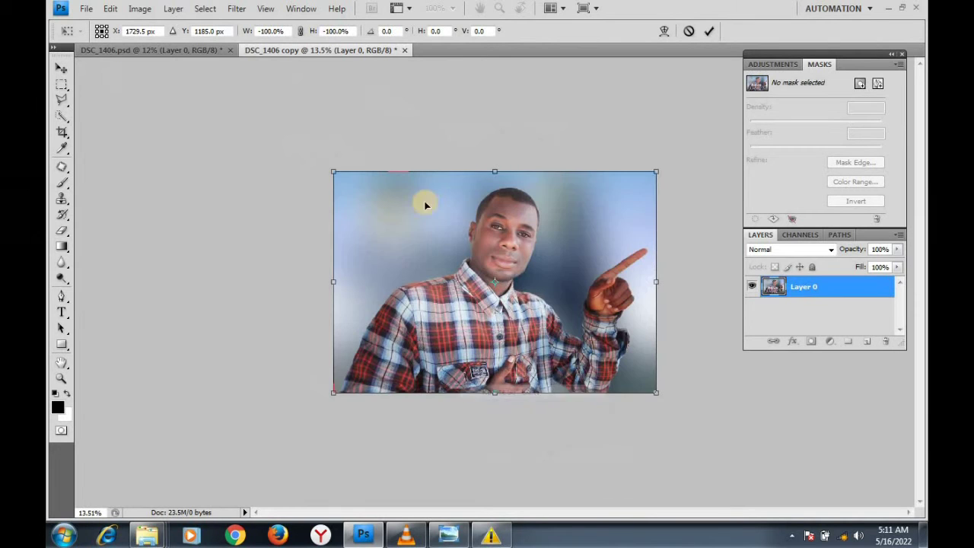
pyautogui.rightClick(428, 203)
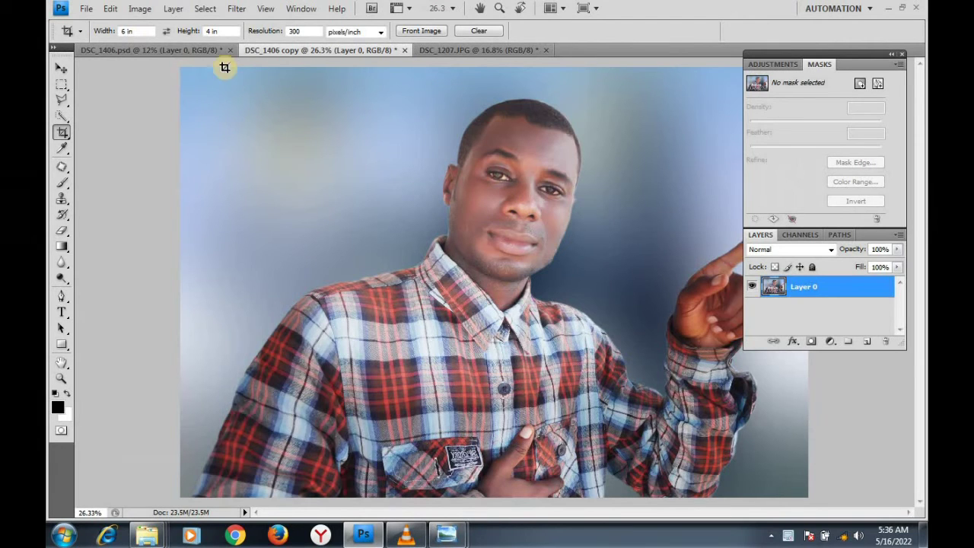
# Rotate the canvas 45° clockwise with Arbitrary rotation, then zoom out.
pyautogui.click(141, 9)
pyautogui.moveTo(166, 135)
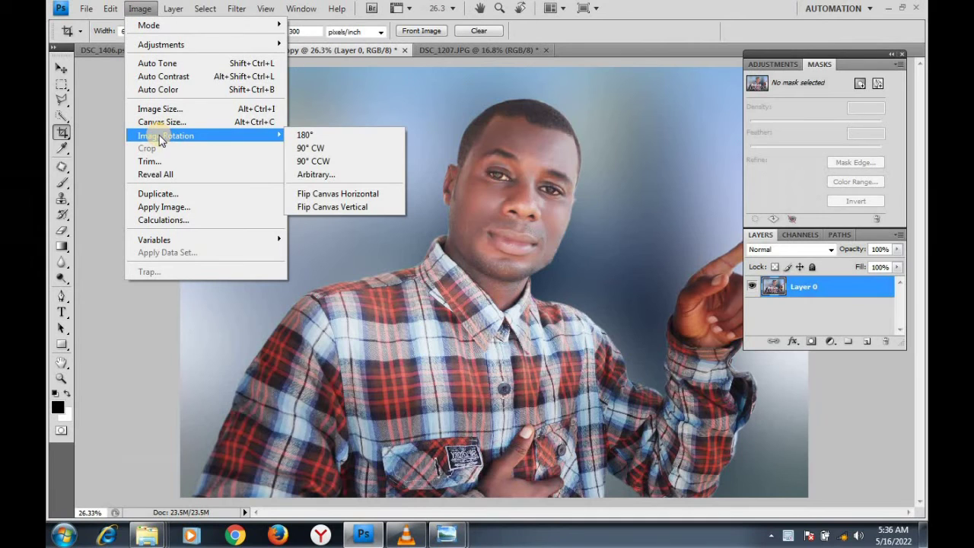
pyautogui.click(313, 175)
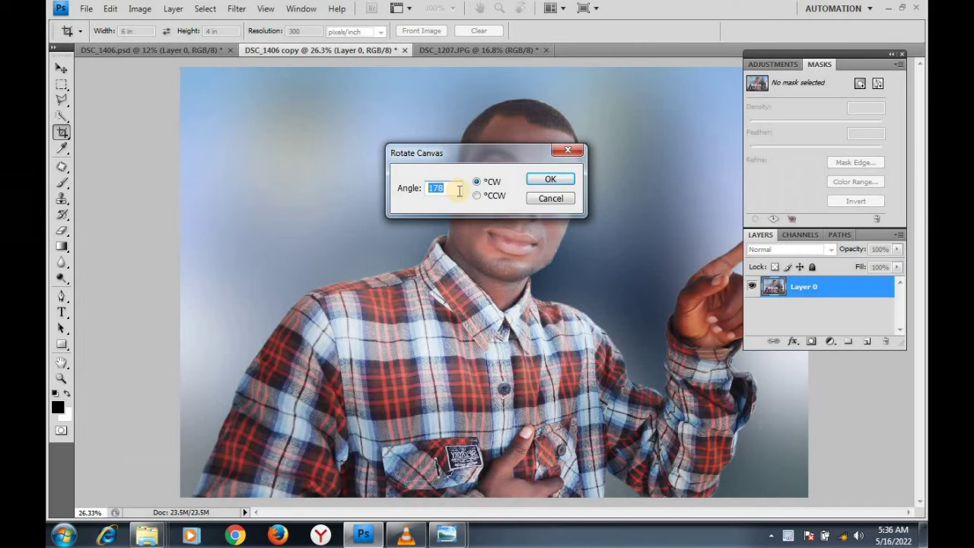
pyautogui.write('4')
pyautogui.write('5')
pyautogui.click(545, 180)
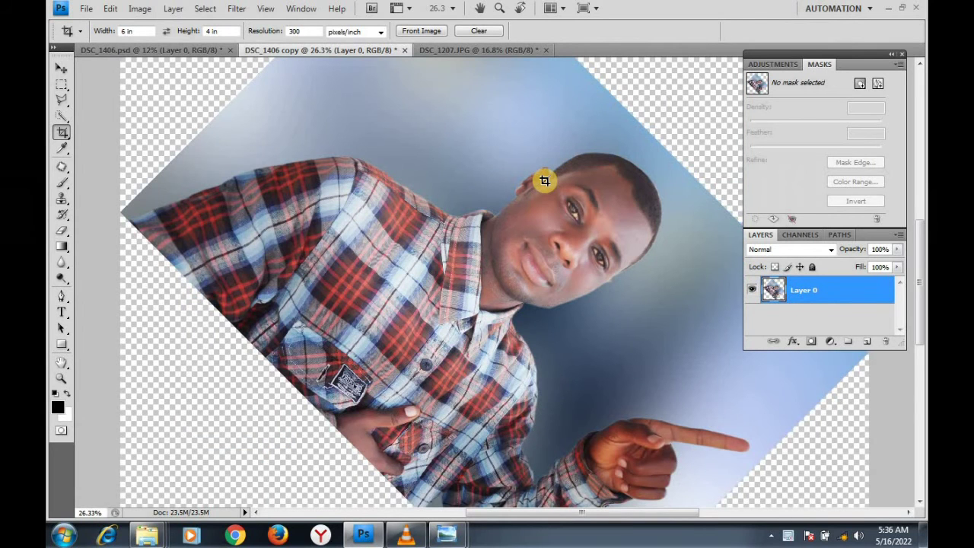
pyautogui.scroll(-3, 545, 180)
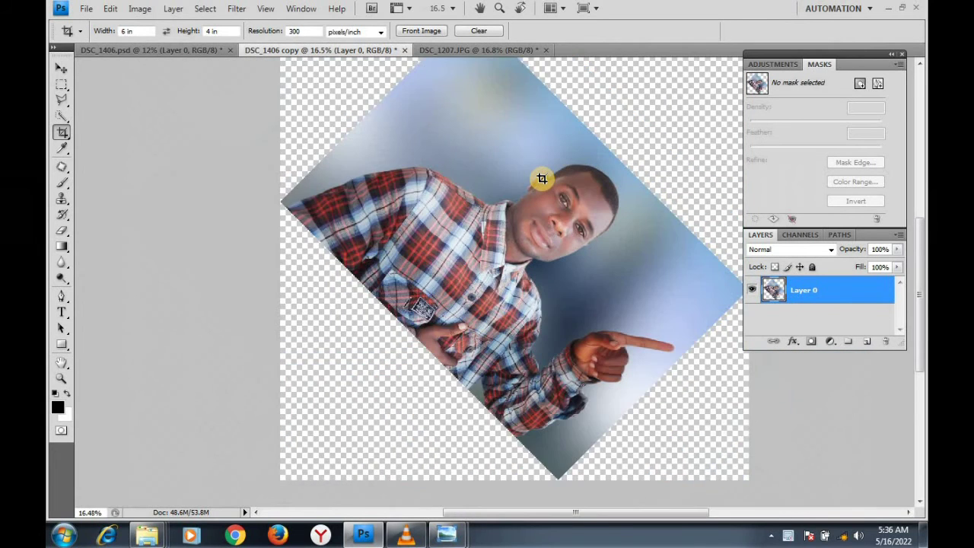
pyautogui.scroll(-2, 541, 179)
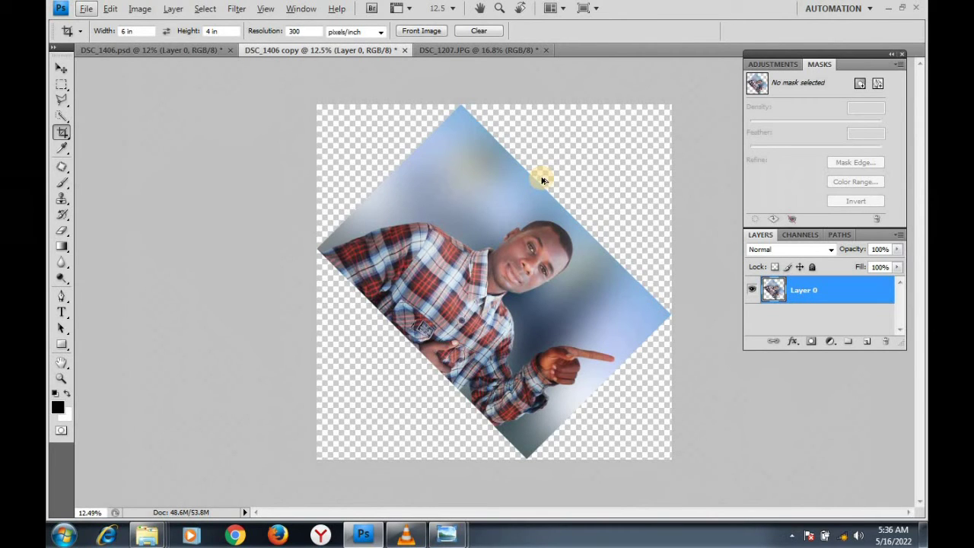
# Undo the 45° tilt, rotate the canvas 60° CW arbitrarily, then undo it.
pyautogui.press('alt')
pyautogui.click(139, 9)
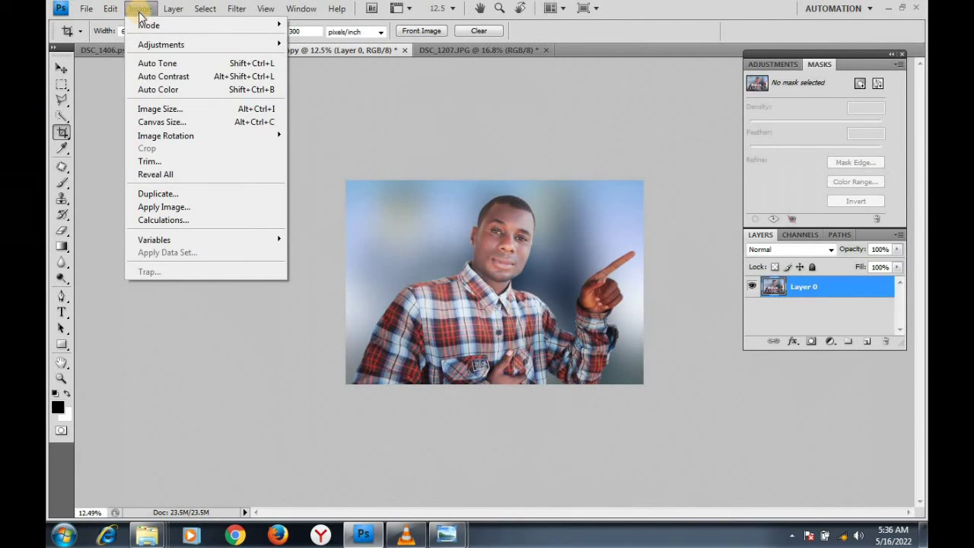
pyautogui.moveTo(166, 136)
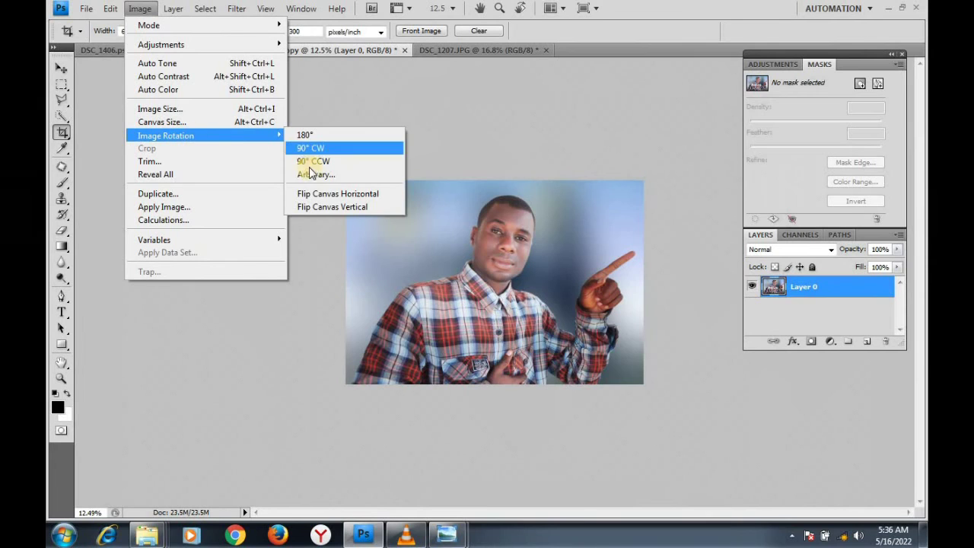
pyautogui.click(315, 174)
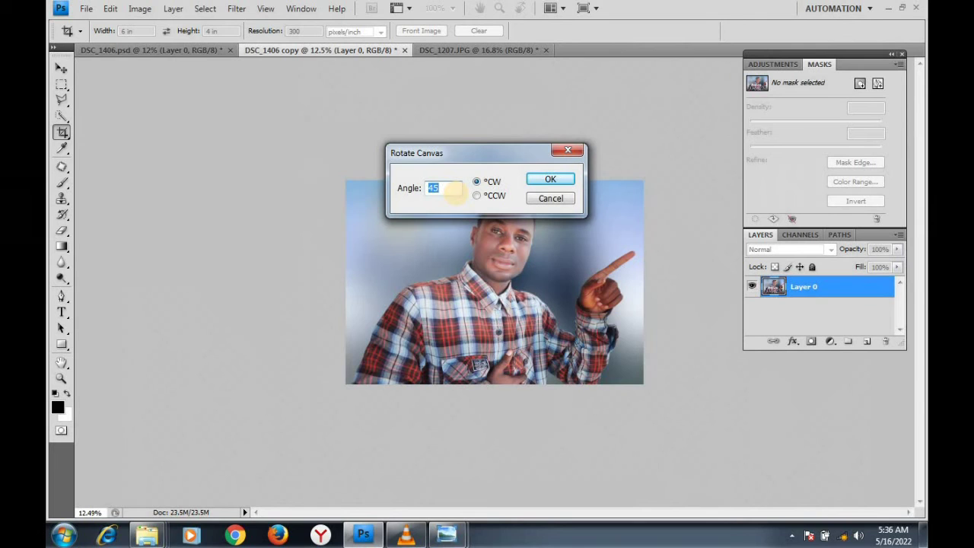
pyautogui.write('60')
pyautogui.click(548, 179)
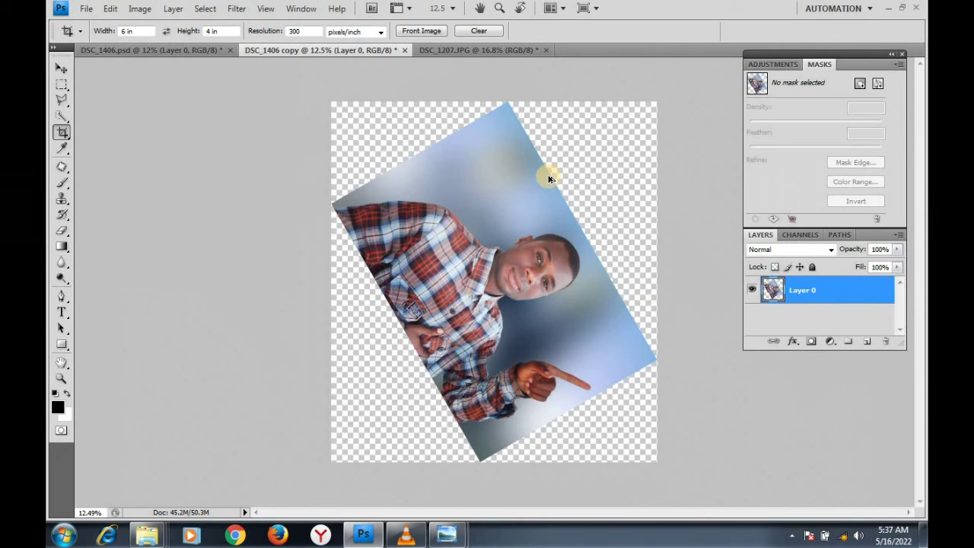
pyautogui.hotkey('ctrl', 'z')
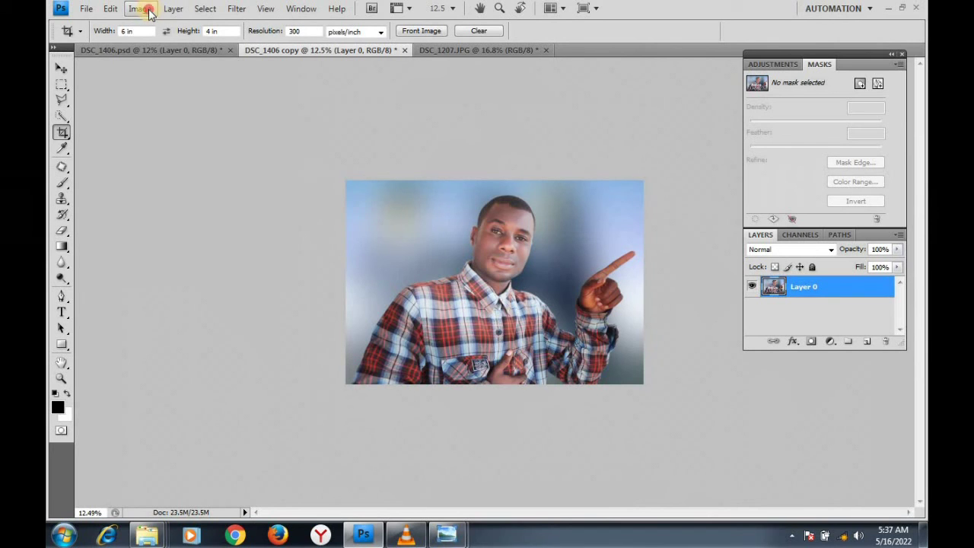
# Rotate the canvas 75° counterclockwise using Arbitrary rotation.
pyautogui.click(146, 9)
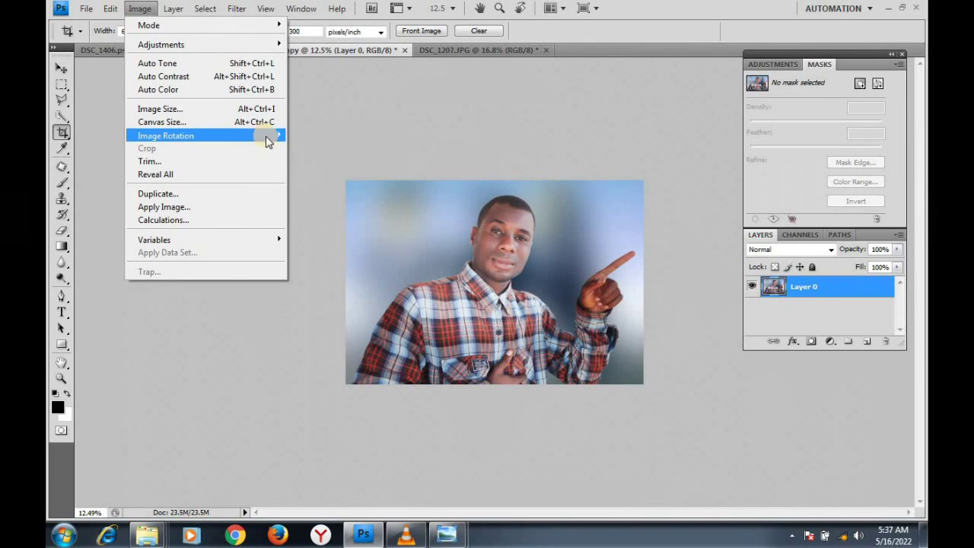
pyautogui.moveTo(166, 136)
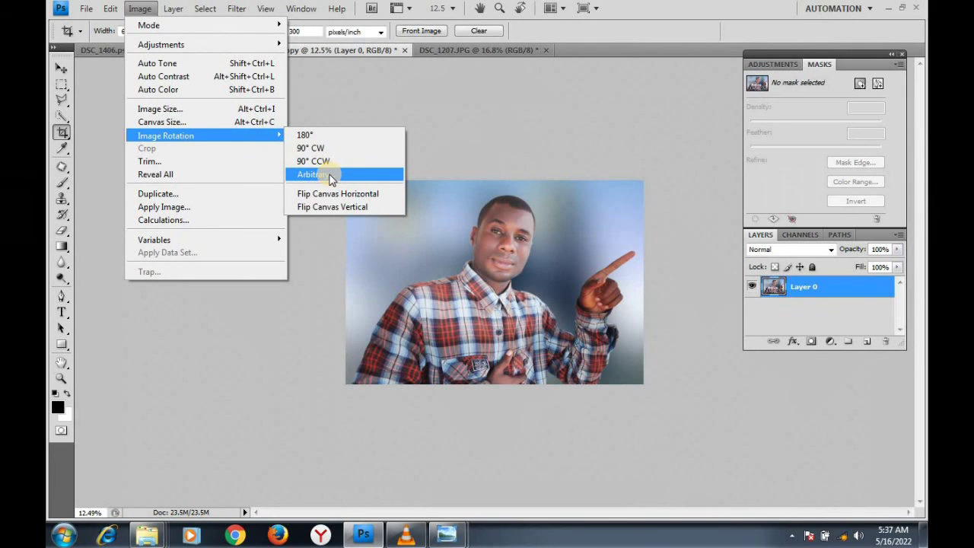
pyautogui.click(328, 175)
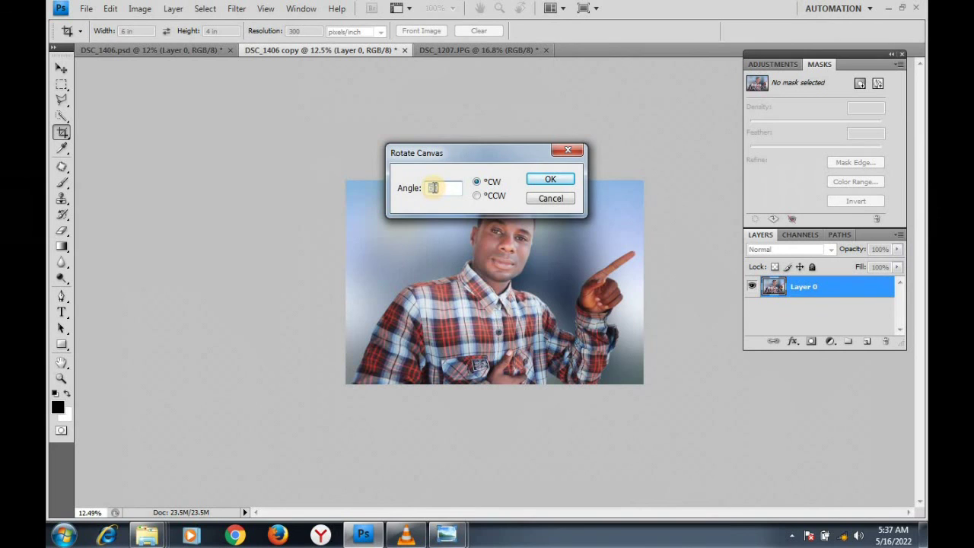
pyautogui.write('7')
pyautogui.write('5')
pyautogui.click(477, 197)
pyautogui.click(554, 178)
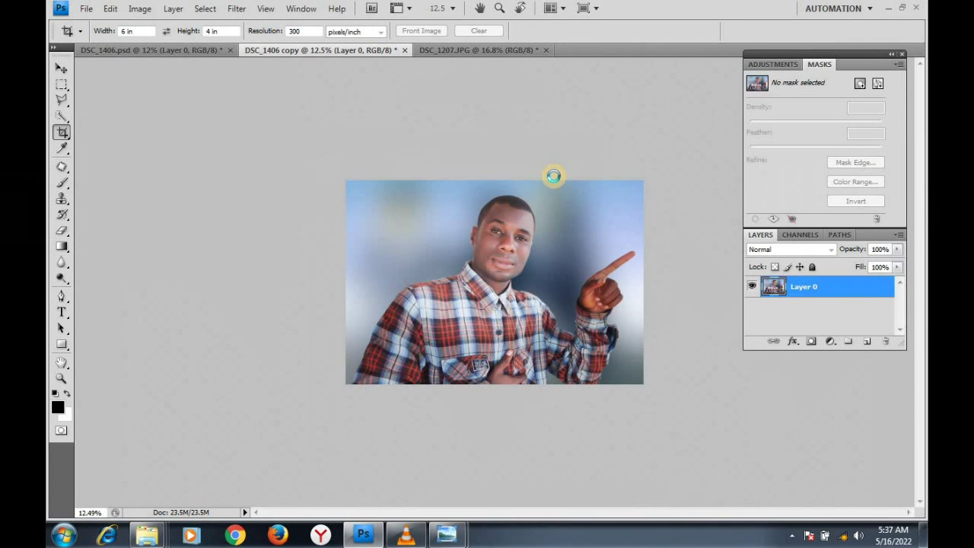